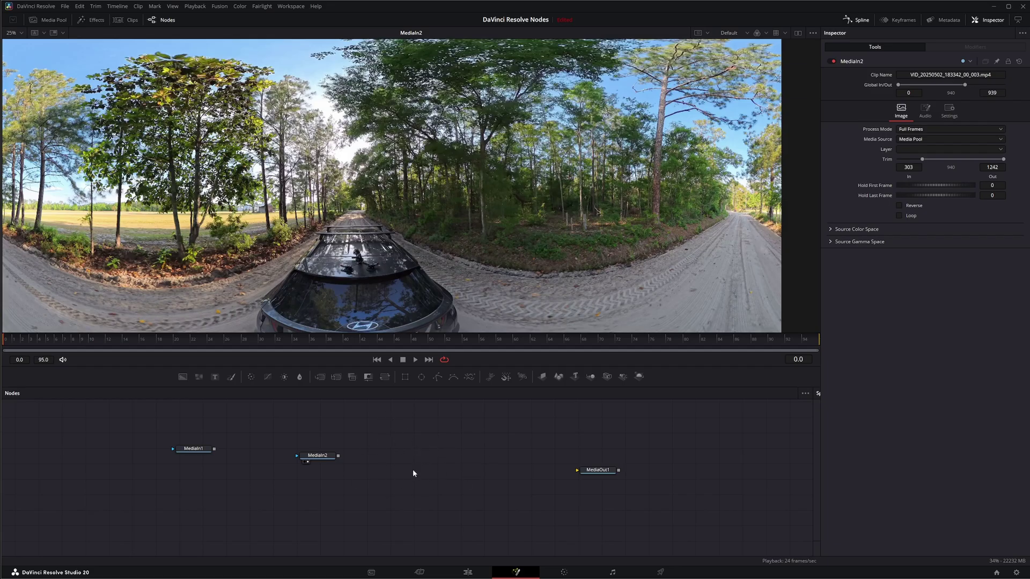
Step: Nudge the MediaIn2 node slightly left and down beside MediaIn1 and MediaOut1
{"action": "left_click_drag", "start_coordinate": [319, 458], "coordinate": [302, 467]}
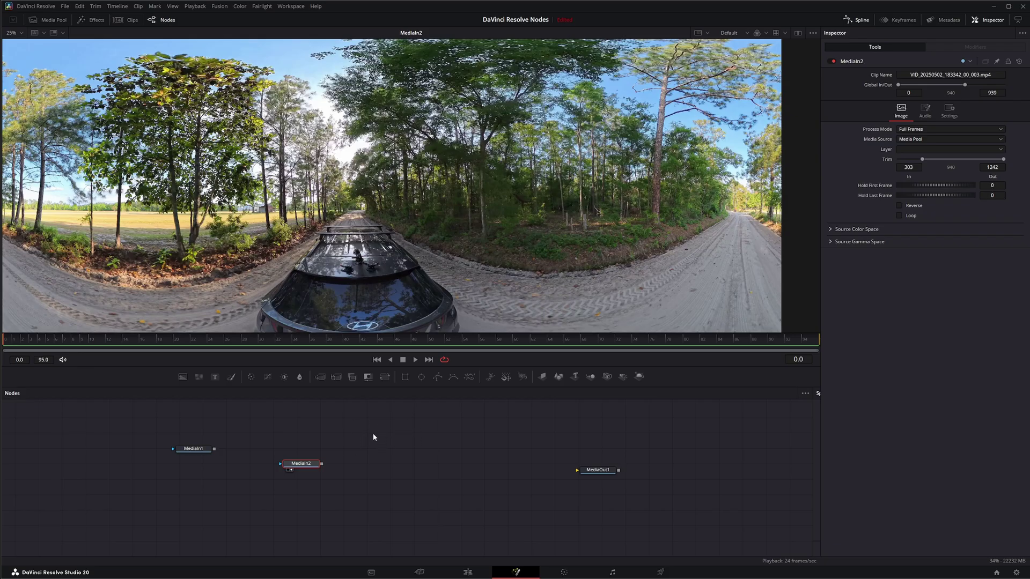
{"action": "left_click", "coordinate": [415, 360]}
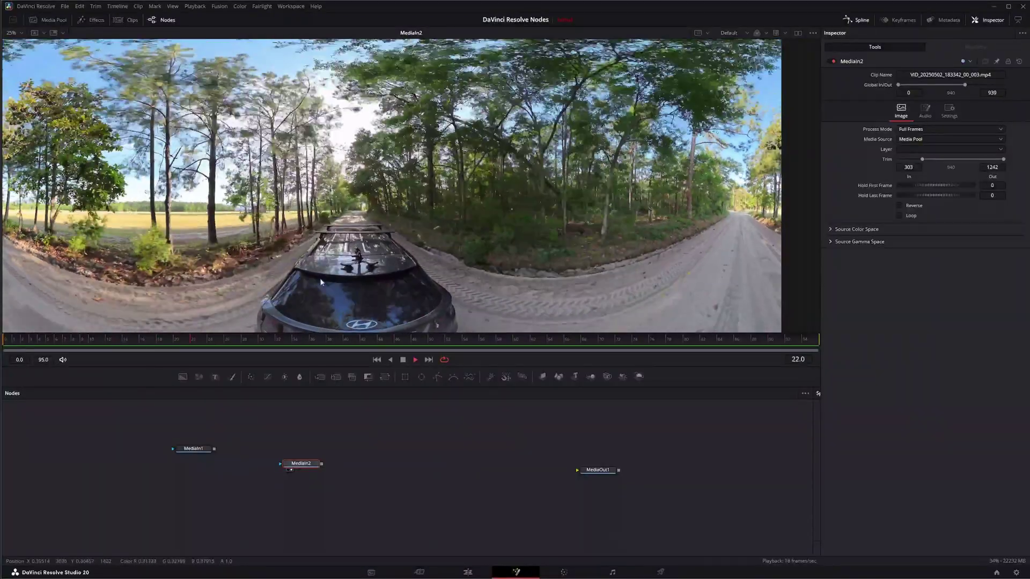
{"action": "key", "text": "space"}
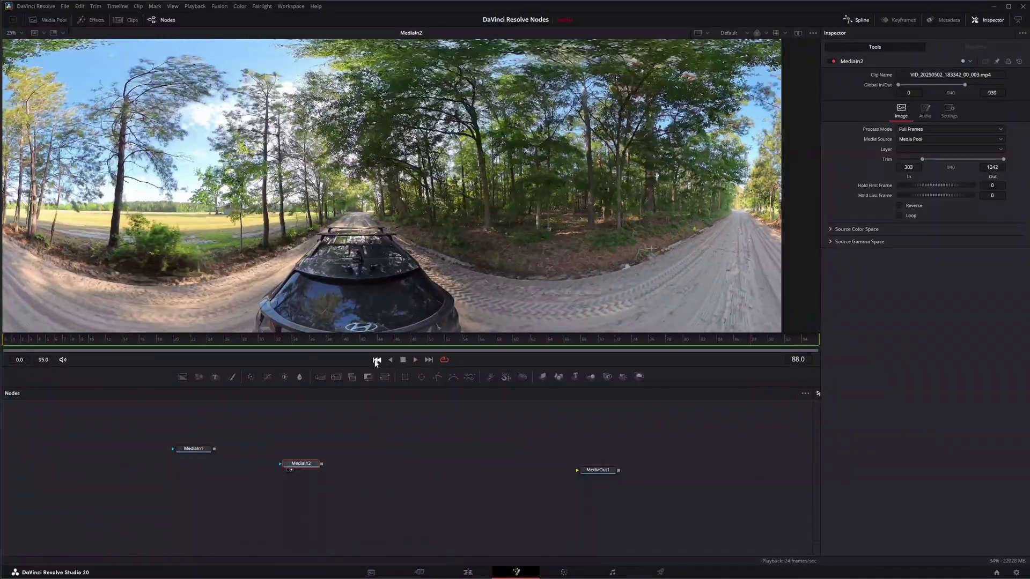
{"action": "left_click", "coordinate": [376, 361]}
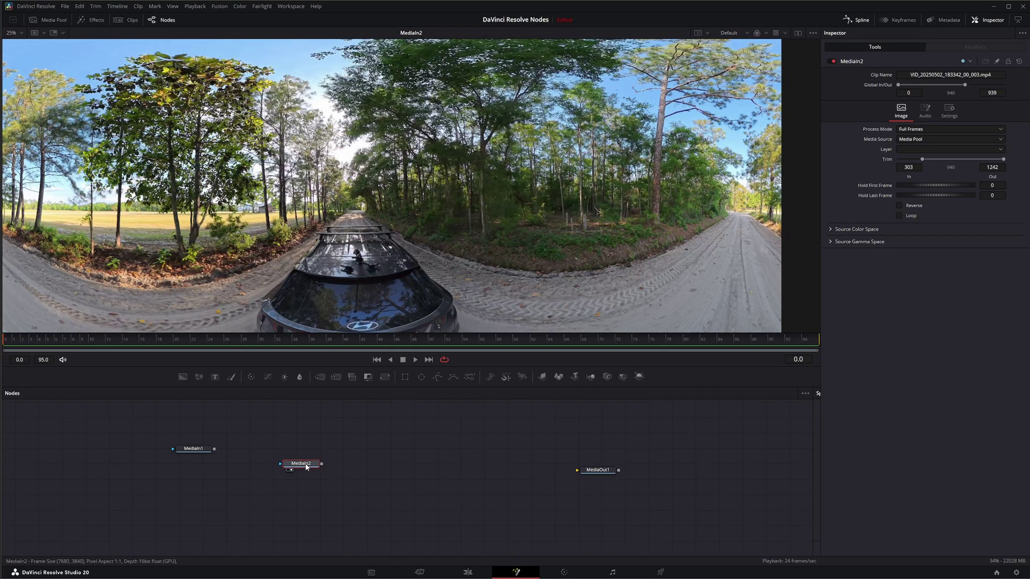
Step: Add a Spherical Stabilizer after MediaIn2 via the 'spher' tool search and nudge it right
{"action": "key", "text": "shift+space"}
{"action": "type", "text": "spher"}
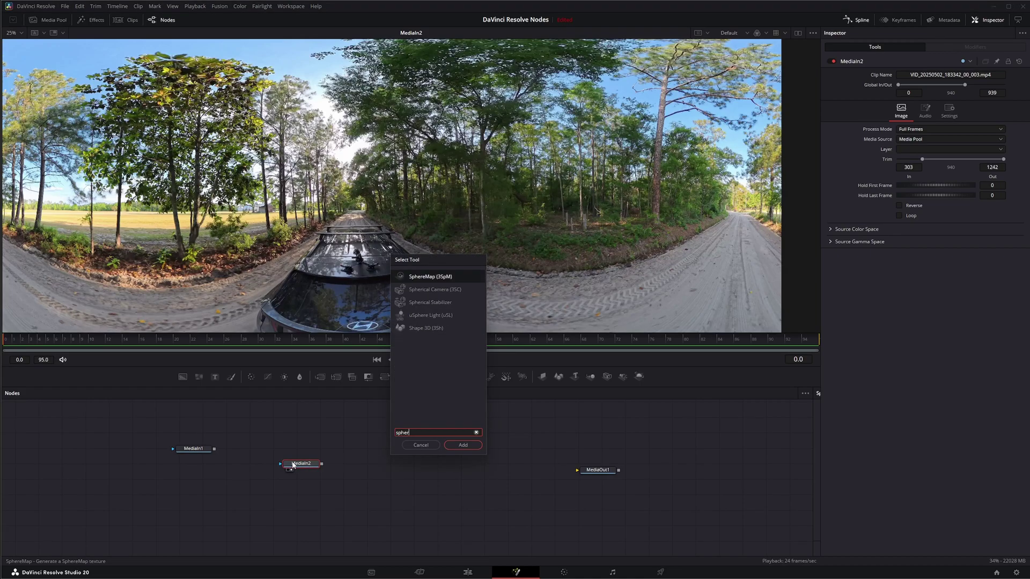
{"action": "left_click", "coordinate": [425, 301]}
{"action": "key", "text": "Return"}
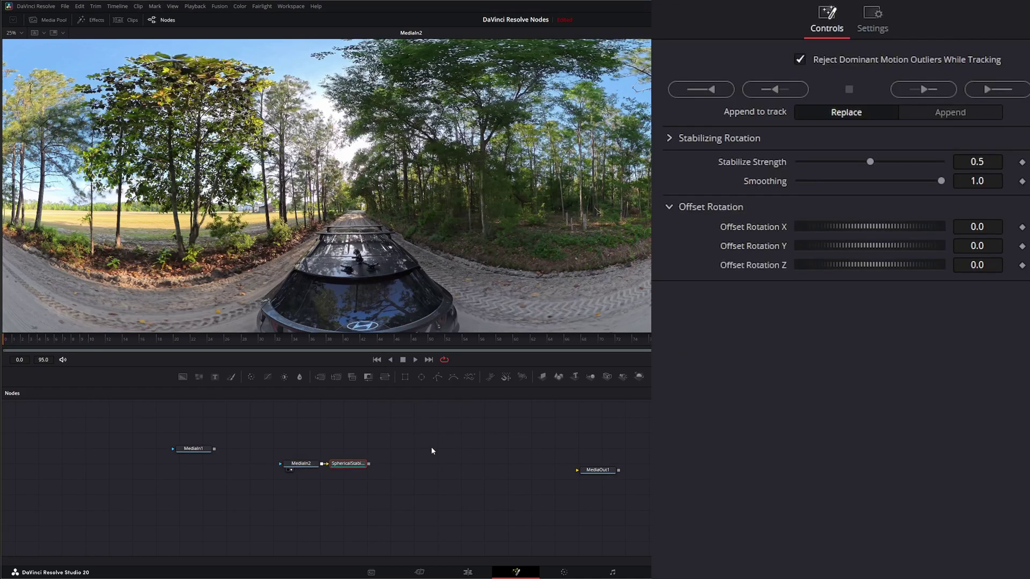
{"action": "left_click_drag", "start_coordinate": [350, 465], "coordinate": [365, 467]}
Step: Select the SphericalStabilizer node to load its Stabilizing Rotation settings in the Inspector
{"action": "left_click_drag", "start_coordinate": [369, 466], "coordinate": [369, 466]}
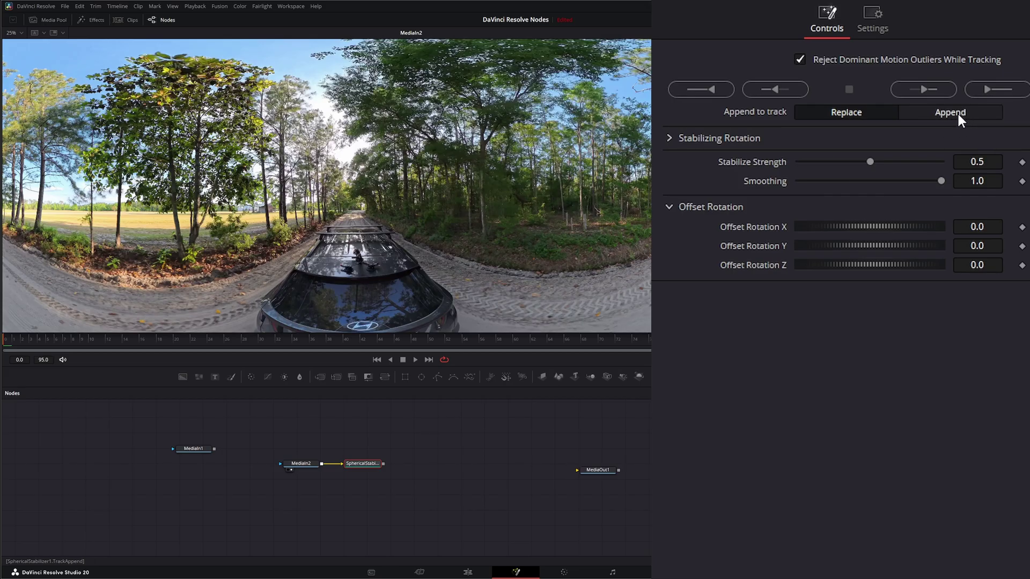
{"action": "left_click", "coordinate": [669, 137]}
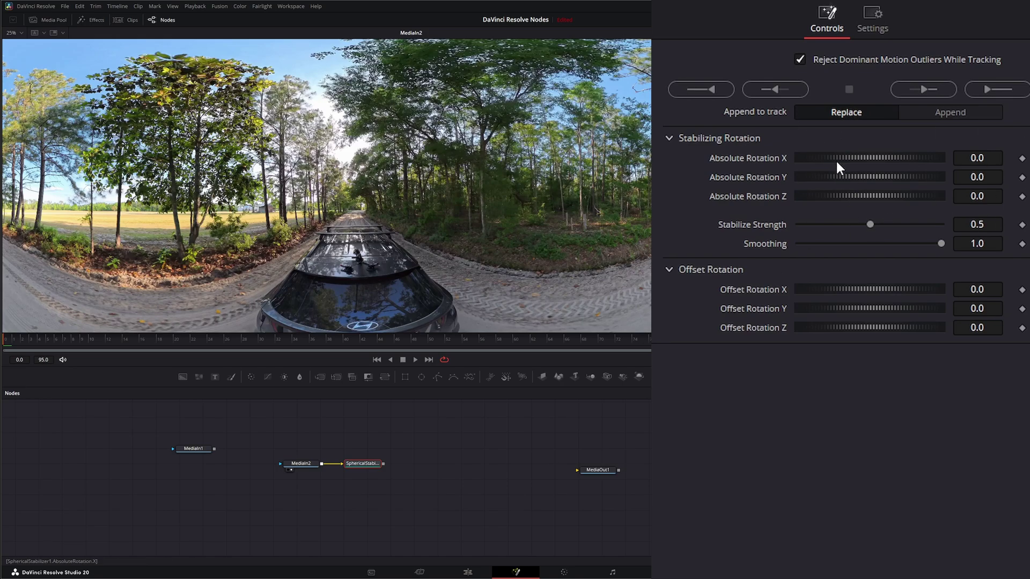
{"action": "left_click_drag", "start_coordinate": [834, 156], "coordinate": [892, 163]}
{"action": "key", "text": "ctrl+z"}
Step: Collapse Stabilizing Rotation, sweep Stabilize Strength from 0 to 1.0, and raise Smoothing to about 0.84
{"action": "left_click", "coordinate": [669, 137]}
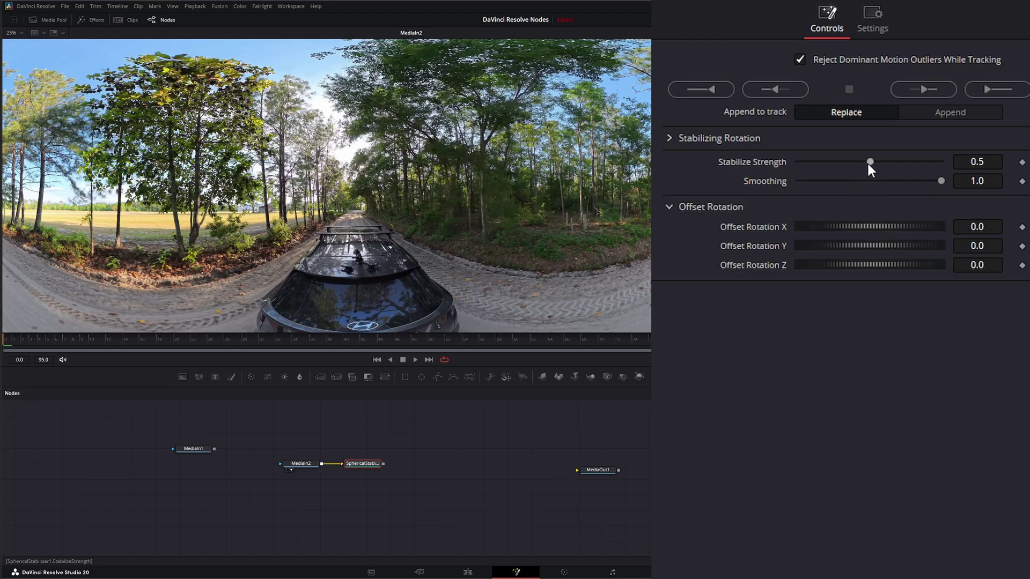
{"action": "left_click_drag", "start_coordinate": [869, 161], "coordinate": [757, 162]}
{"action": "left_click_drag", "start_coordinate": [798, 162], "coordinate": [865, 160]}
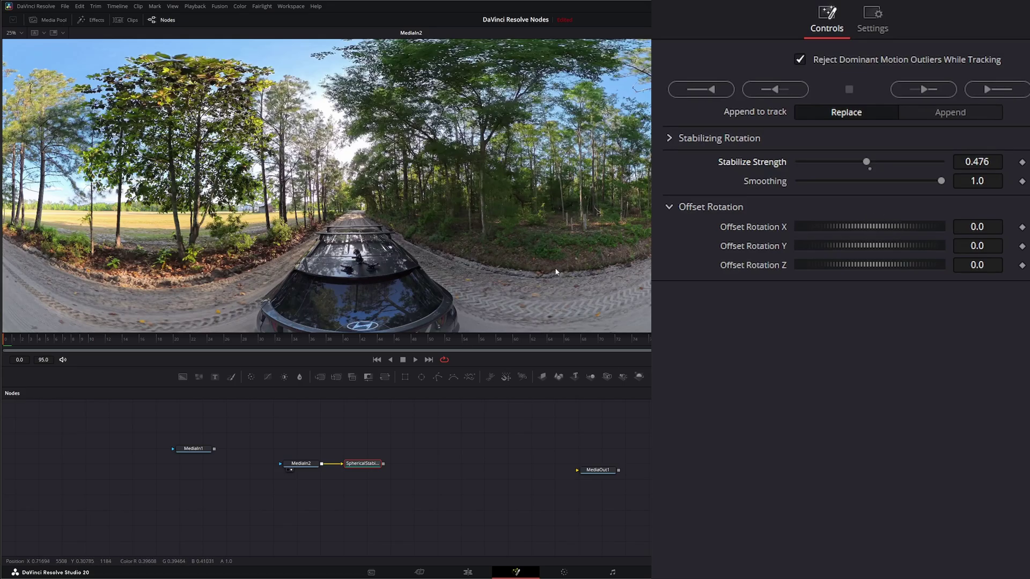
{"action": "left_click_drag", "start_coordinate": [942, 179], "coordinate": [706, 193]}
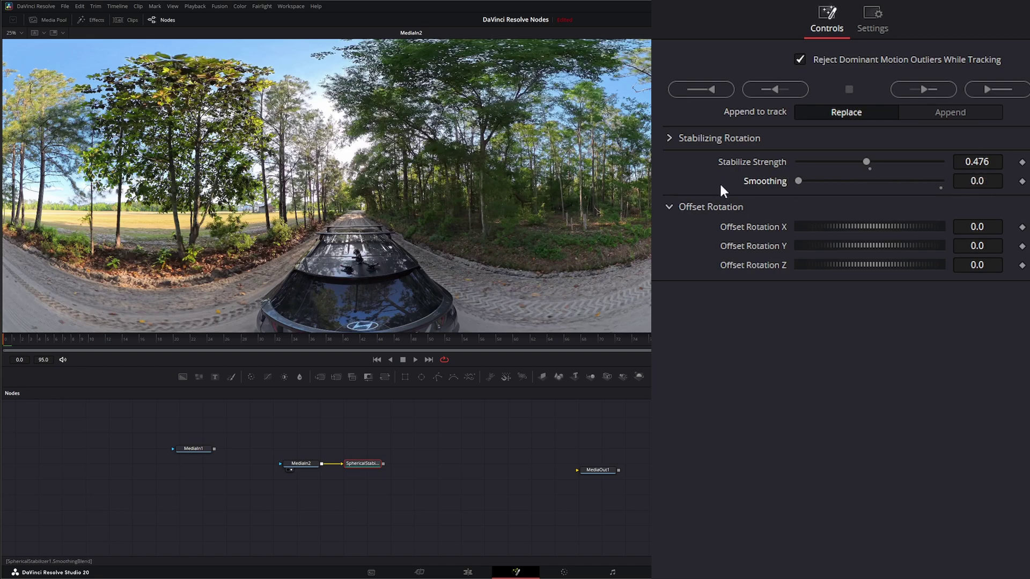
{"action": "left_click_drag", "start_coordinate": [799, 182], "coordinate": [926, 195]}
Step: Test an X offset rotation, then reset Offset Rotation X, Y and Z to 0
{"action": "left_click_drag", "start_coordinate": [856, 224], "coordinate": [862, 265]}
{"action": "double_click", "coordinate": [758, 265]}
{"action": "double_click", "coordinate": [775, 246]}
{"action": "double_click", "coordinate": [763, 228]}
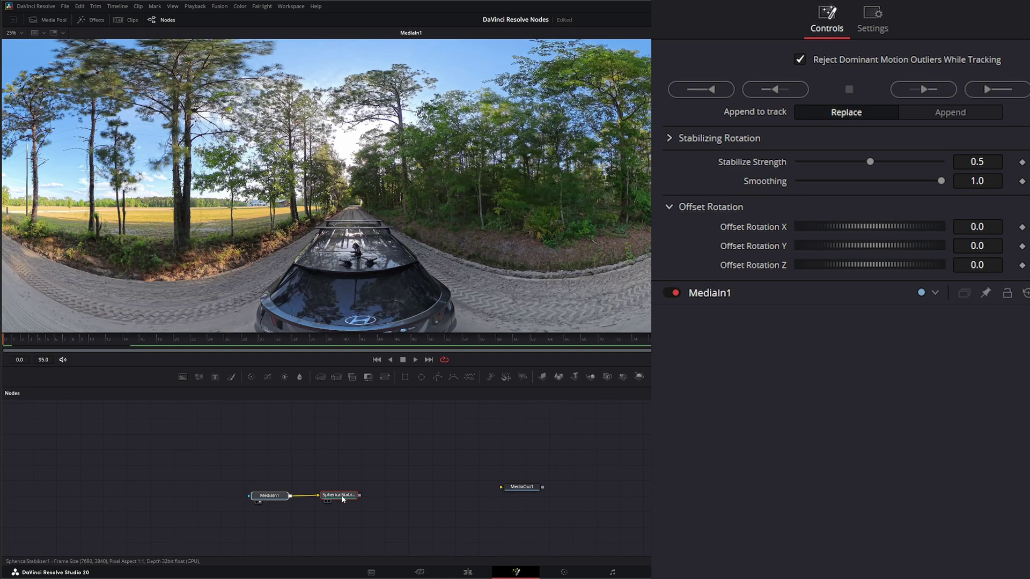
Step: Show the stabilizer output, set Stabilize Strength to 1.0, and track the footage forward
{"action": "key", "text": "1"}
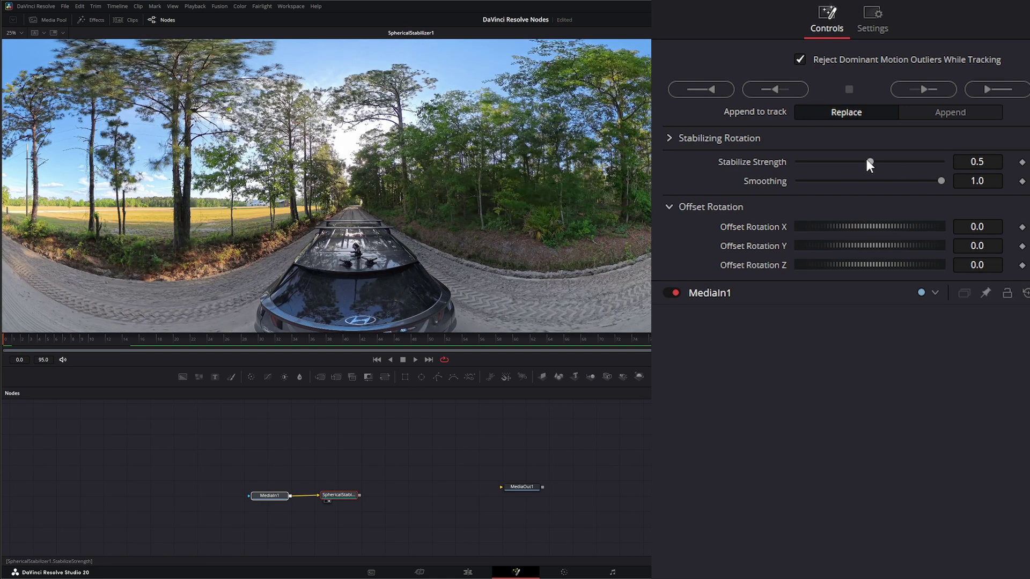
{"action": "left_click_drag", "start_coordinate": [867, 161], "coordinate": [969, 168]}
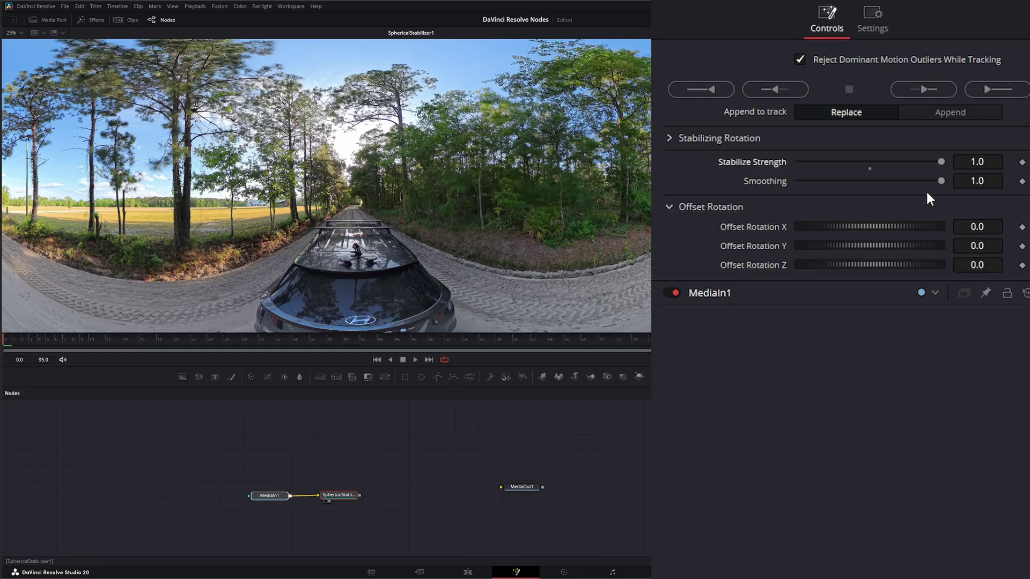
{"action": "left_click", "coordinate": [999, 88]}
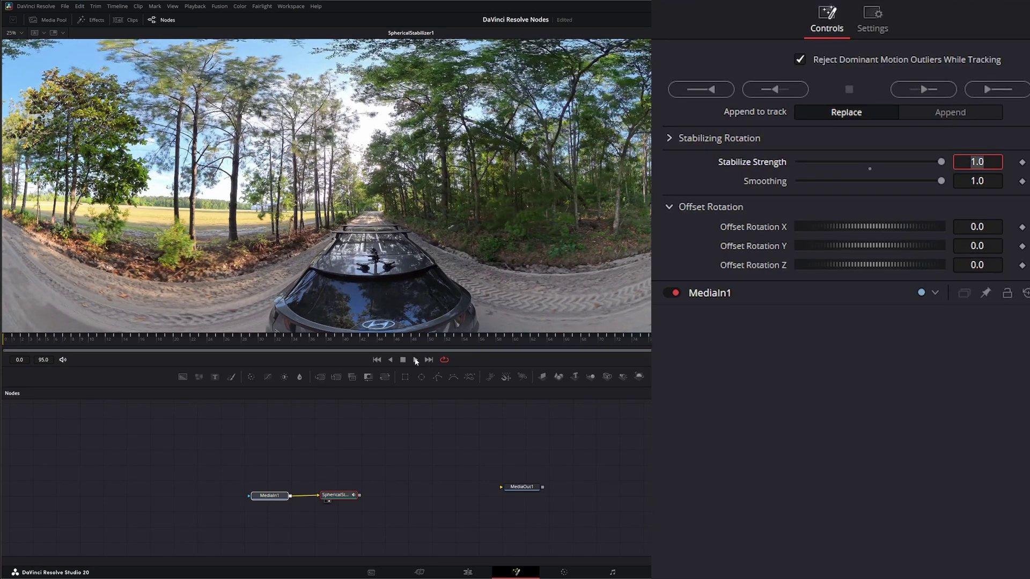
Step: Play back the full-strength stabilization, stop, and return to the first frame
{"action": "left_click", "coordinate": [416, 361]}
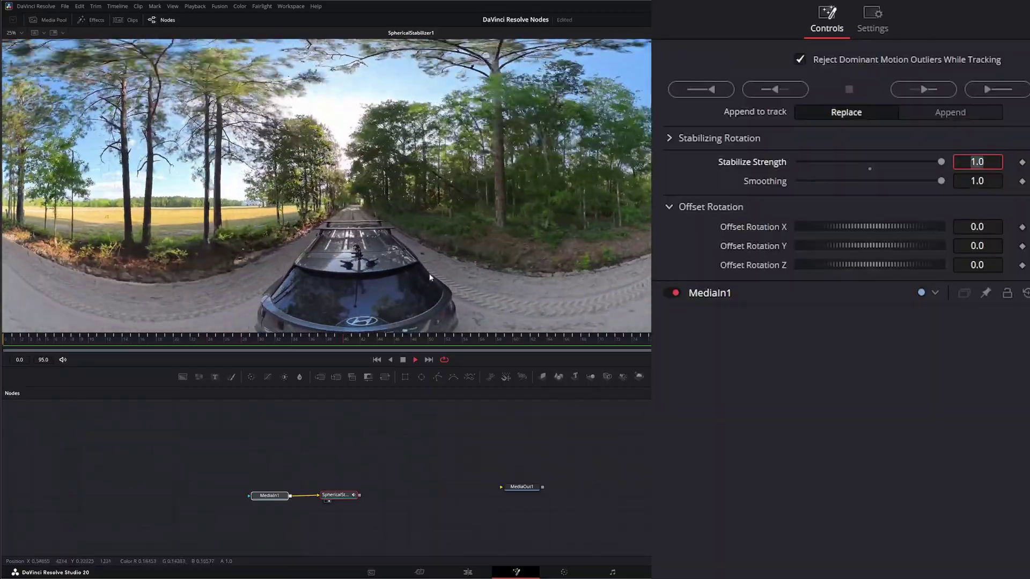
{"action": "left_click", "coordinate": [403, 361]}
{"action": "left_click", "coordinate": [376, 360]}
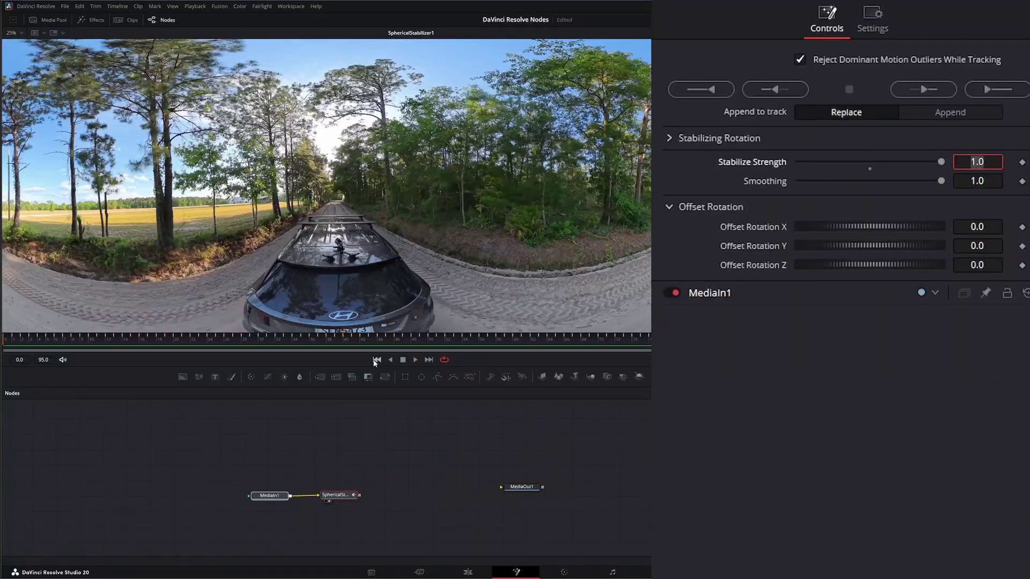
Step: Commit strength 1.0, then set Stabilize Strength to 0.5 and Smoothing to 0.0
{"action": "key", "text": "Return"}
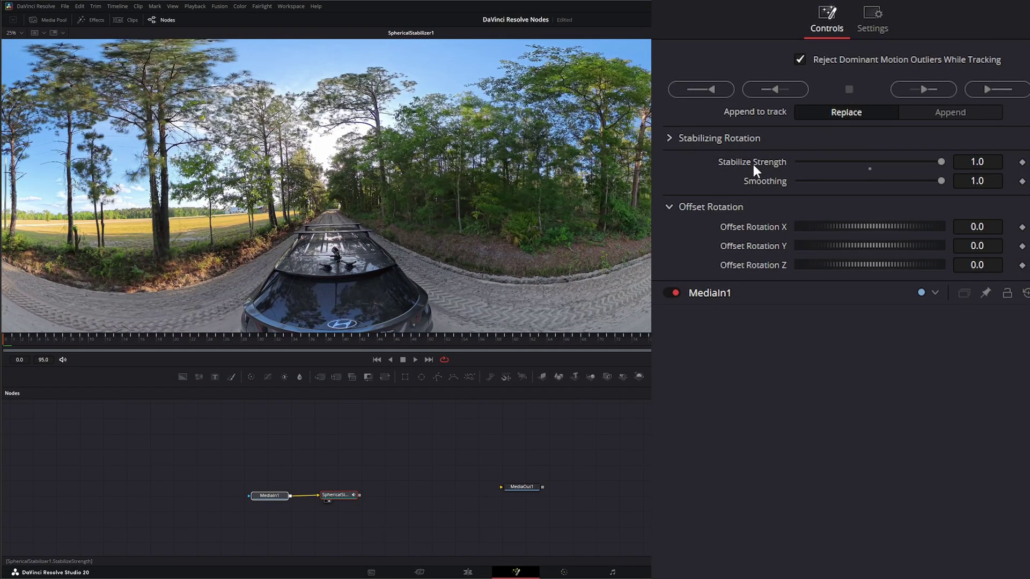
{"action": "left_click", "coordinate": [870, 168]}
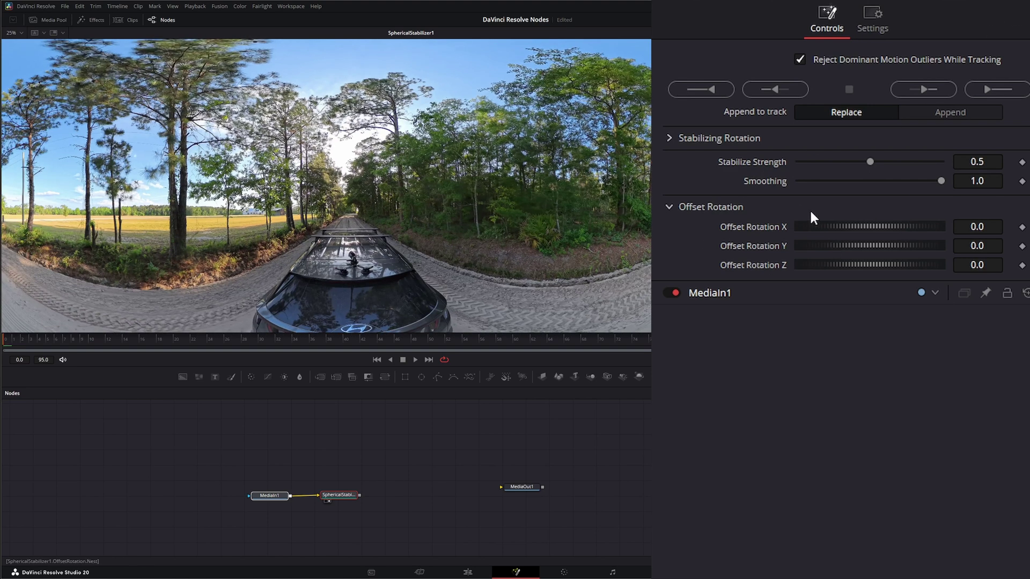
{"action": "left_click_drag", "start_coordinate": [940, 180], "coordinate": [768, 184]}
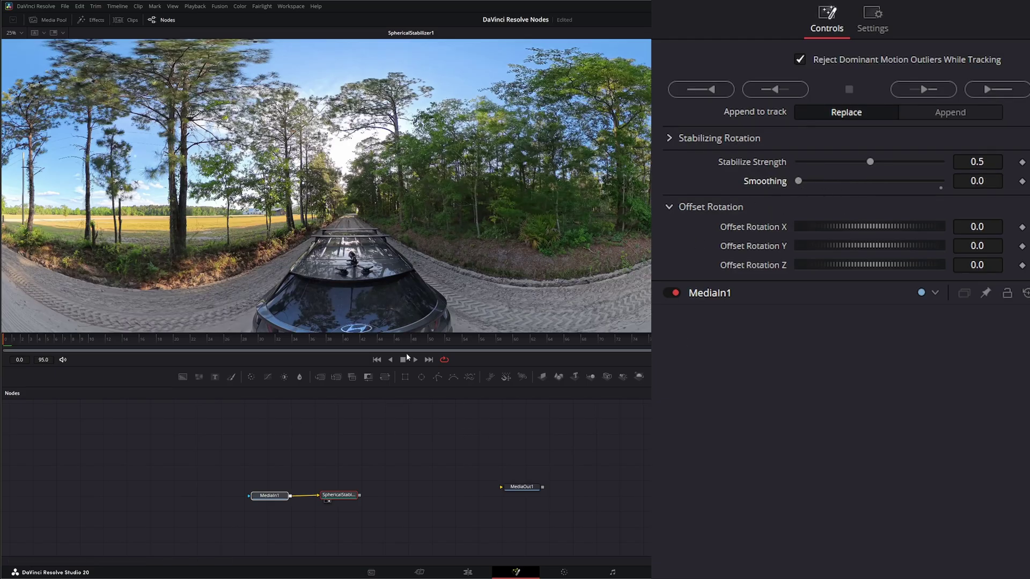
Step: Re-track forward at 0.5 strength and 0.0 smoothing, then play and stop the preview
{"action": "left_click", "coordinate": [997, 89]}
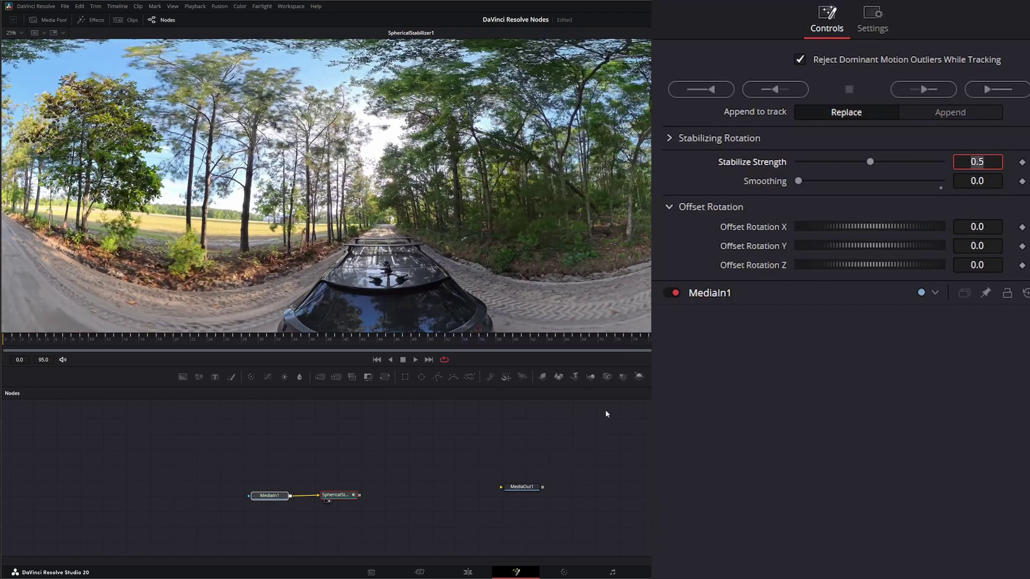
{"action": "left_click", "coordinate": [417, 360]}
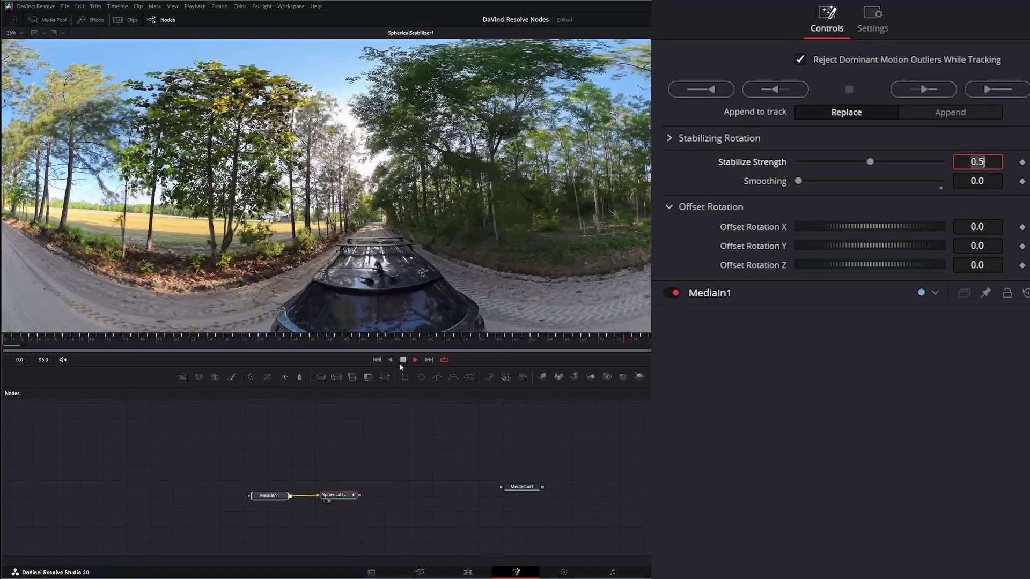
{"action": "left_click", "coordinate": [403, 360]}
Step: View the unstabilized MediaIn1 footage near its end, then reselect the SphericalStabilizer node
{"action": "left_click", "coordinate": [288, 496]}
{"action": "key", "text": "1"}
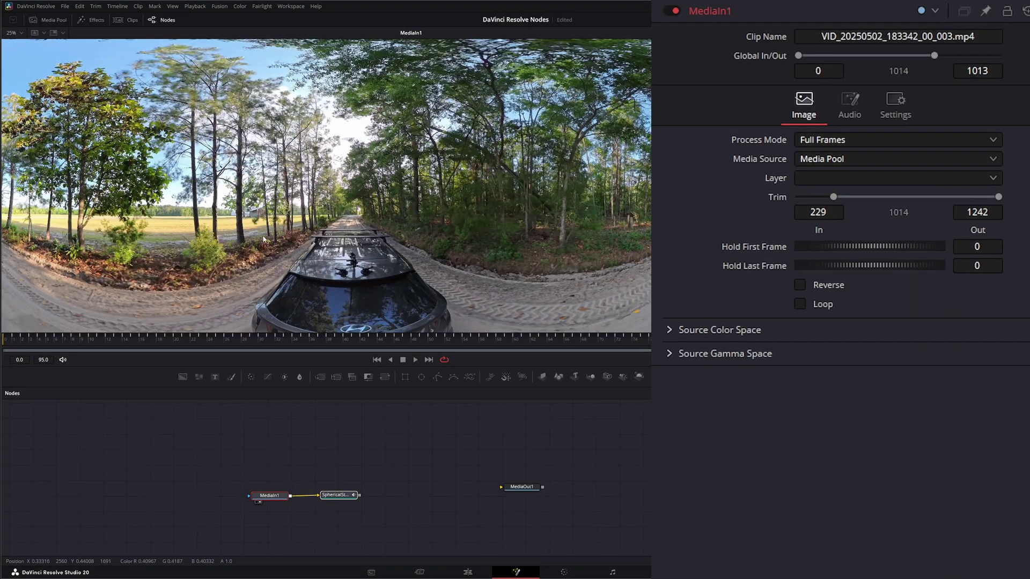
{"action": "left_click_drag", "start_coordinate": [273, 242], "coordinate": [280, 248]}
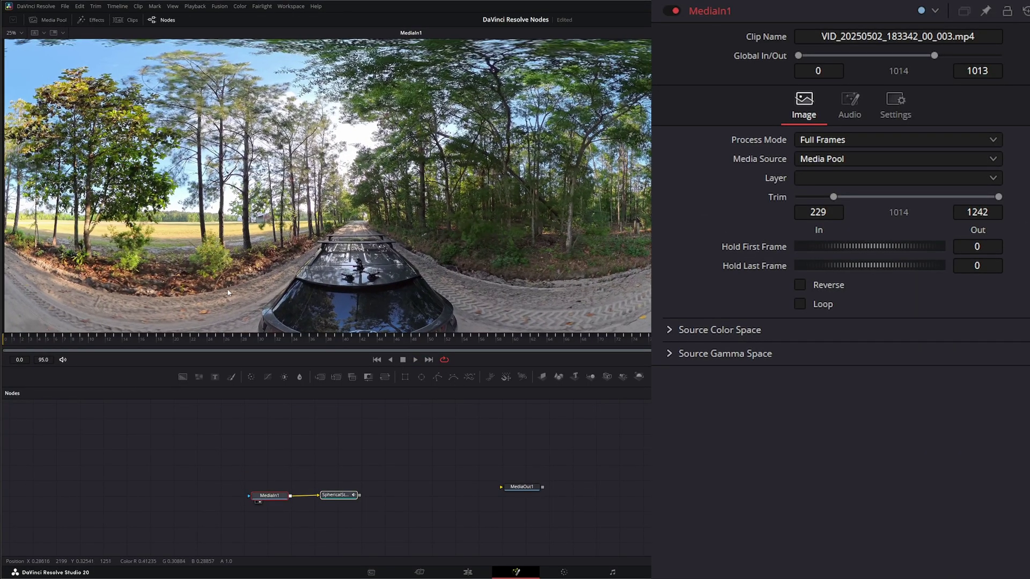
{"action": "left_click_drag", "start_coordinate": [169, 337], "coordinate": [191, 354]}
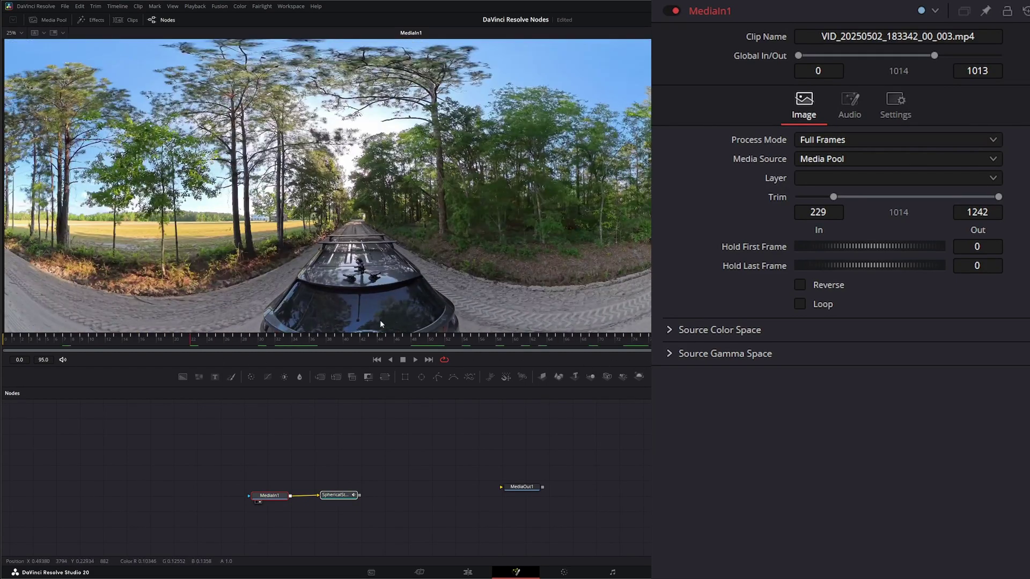
{"action": "left_click", "coordinate": [339, 494]}
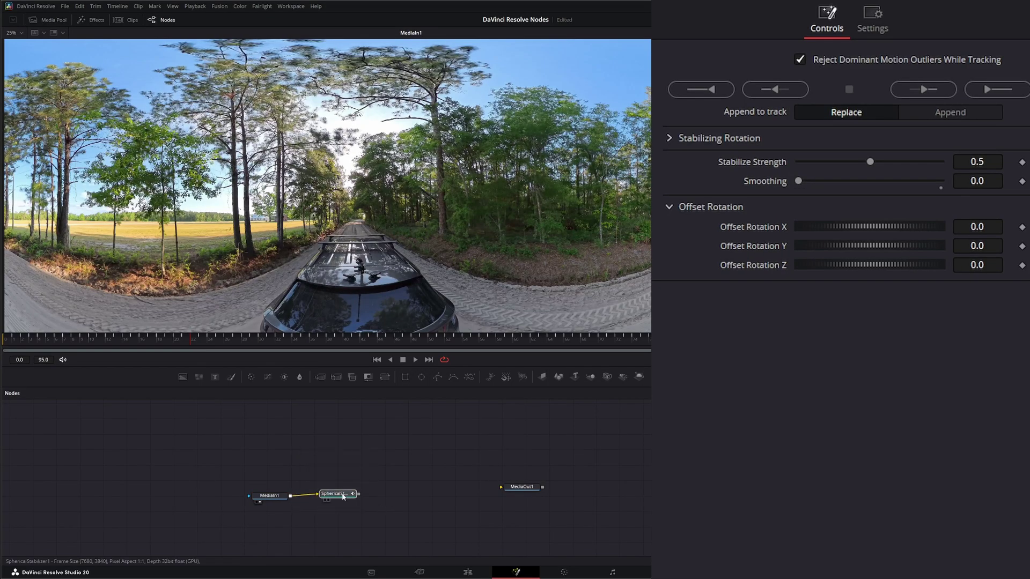
Step: Move the SphericalStabilizer node up, bring it back in line after MediaIn1, and box-select it
{"action": "left_click_drag", "start_coordinate": [340, 495], "coordinate": [368, 451]}
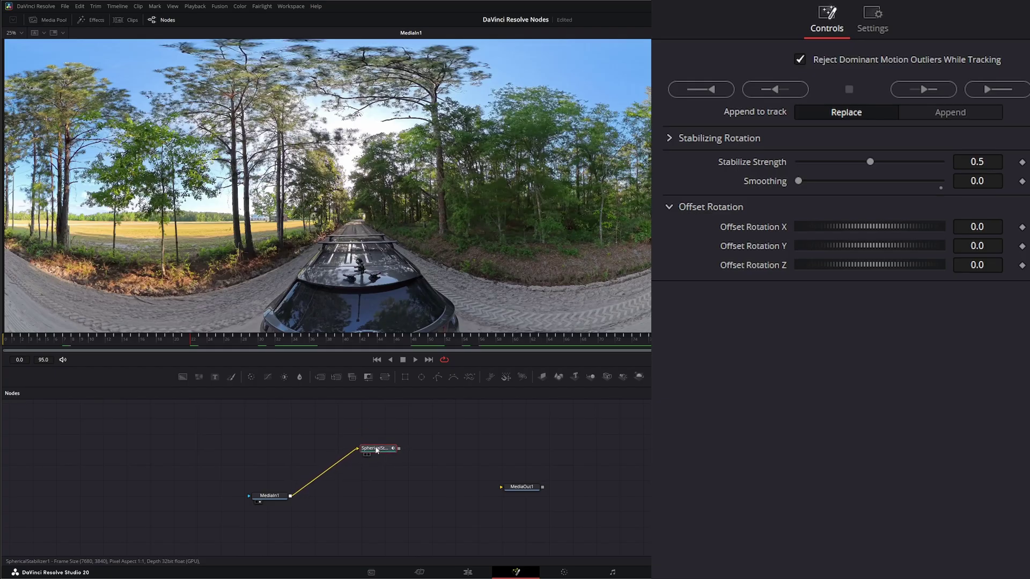
{"action": "left_click_drag", "start_coordinate": [377, 450], "coordinate": [353, 497]}
{"action": "left_click_drag", "start_coordinate": [319, 466], "coordinate": [398, 514]}
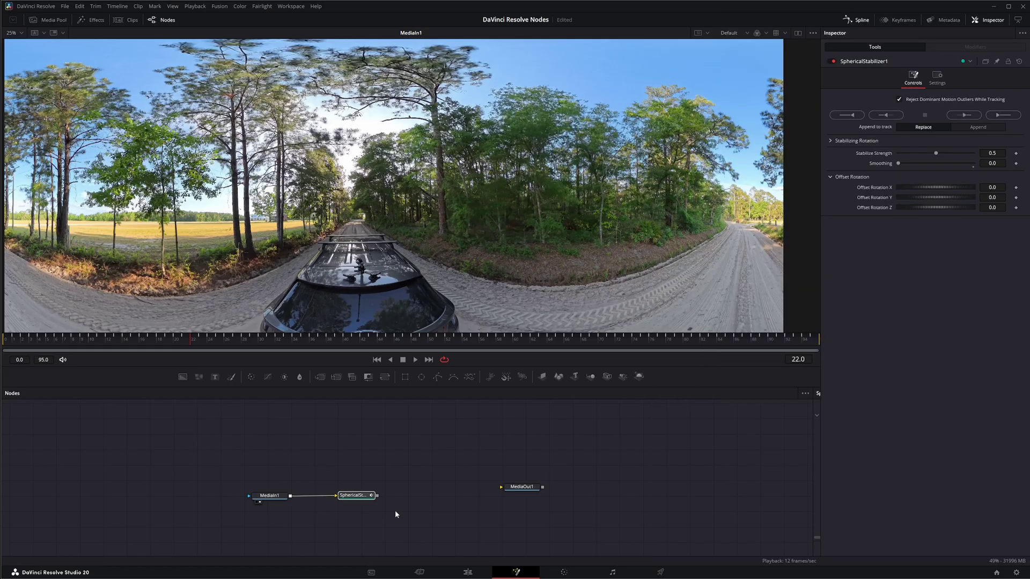